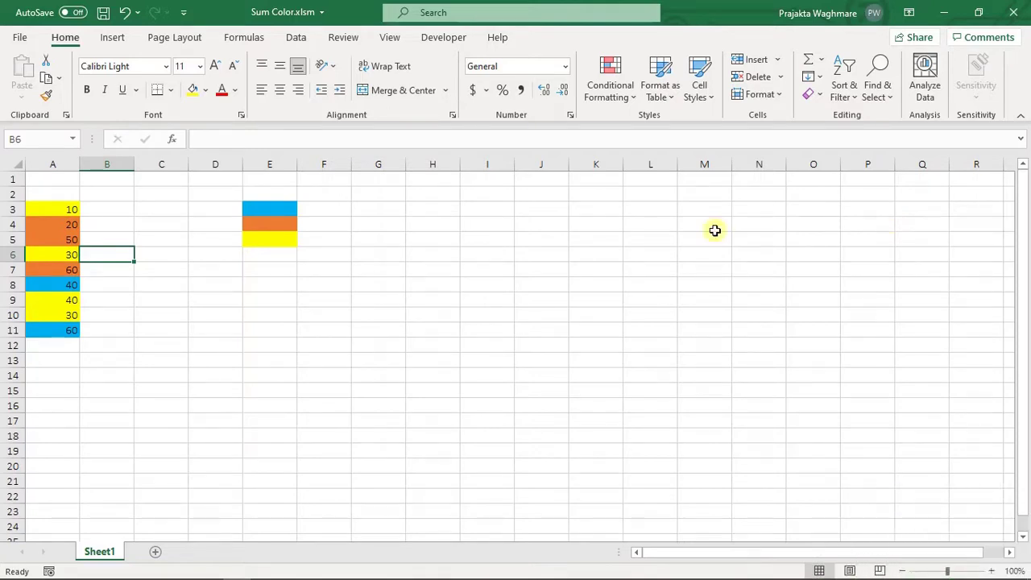
With cell B3 selected, start a new defined name called Color in Name Manager
left_click(270, 284)
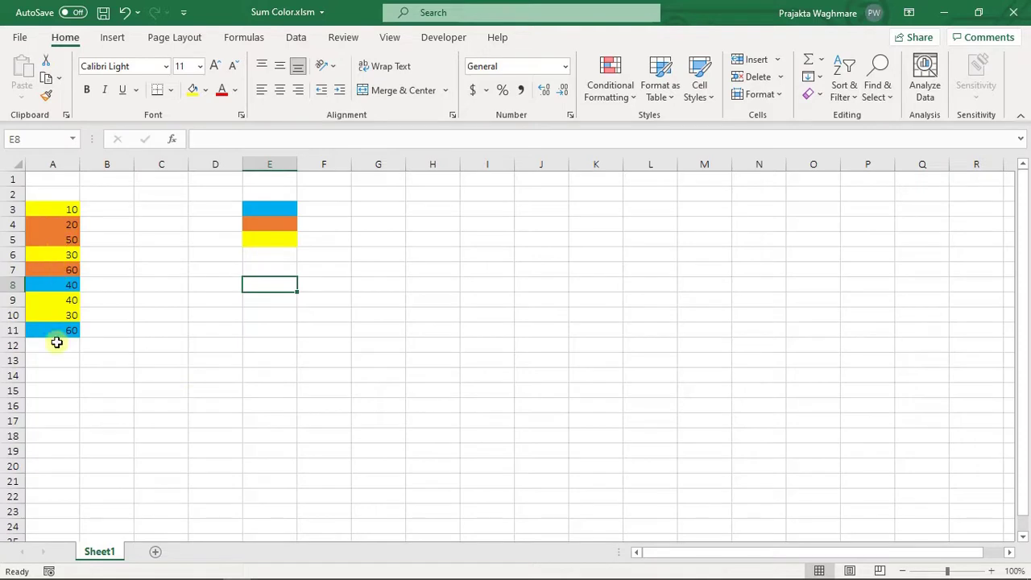
key("Left")
key("Down")
key("Down")
key("Down")
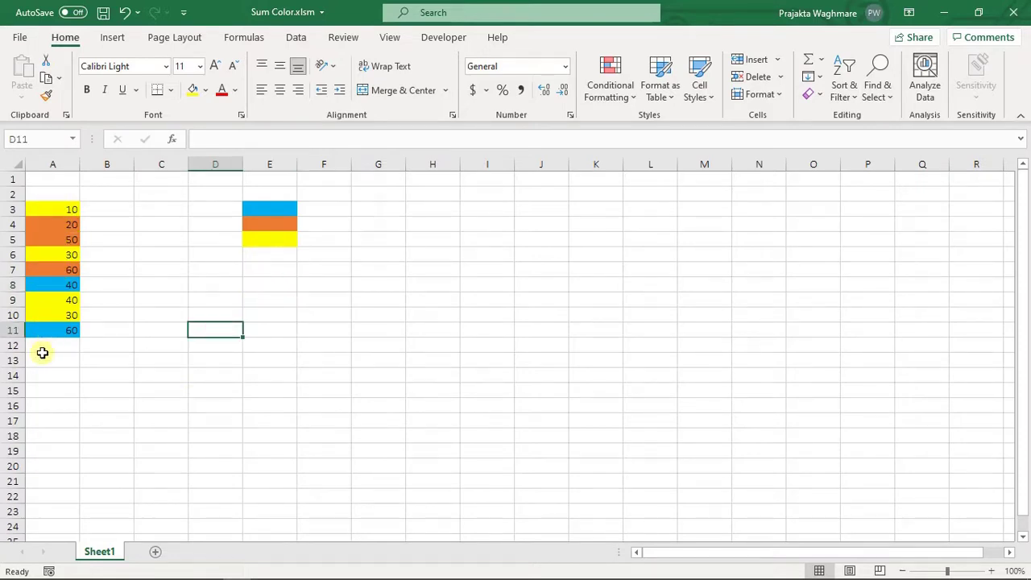
key("Up")
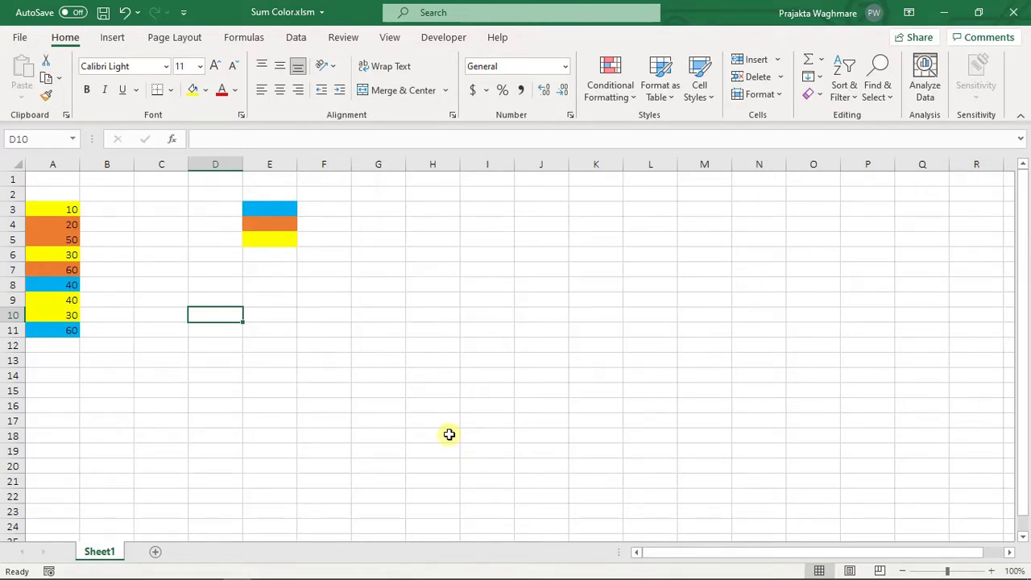
key("Up")
key("Up")
key("Up")
key("Up")
key("Up")
key("Up")
key("Up")
key("Left")
key("Left")
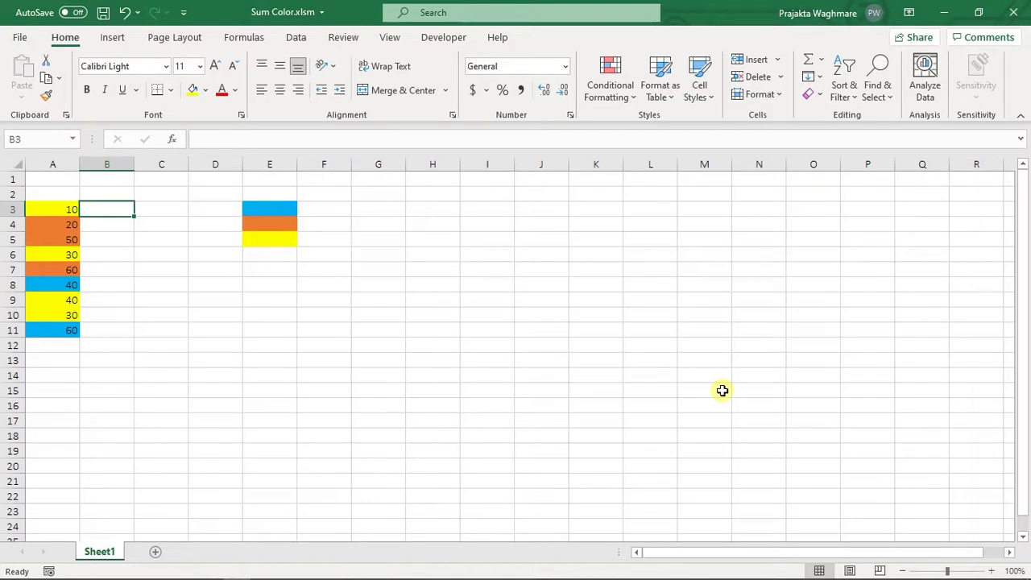
left_click(253, 37)
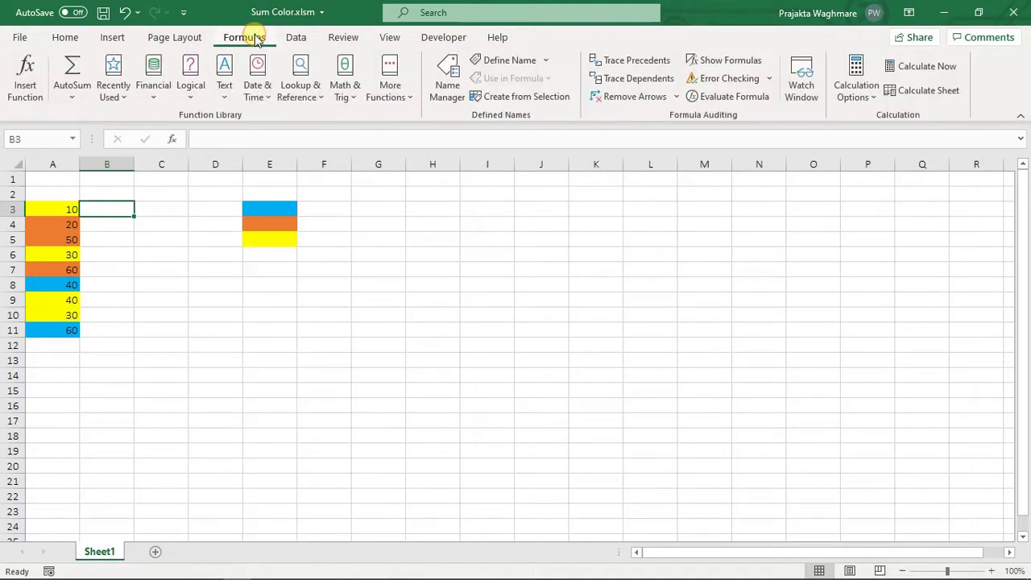
left_click(451, 103)
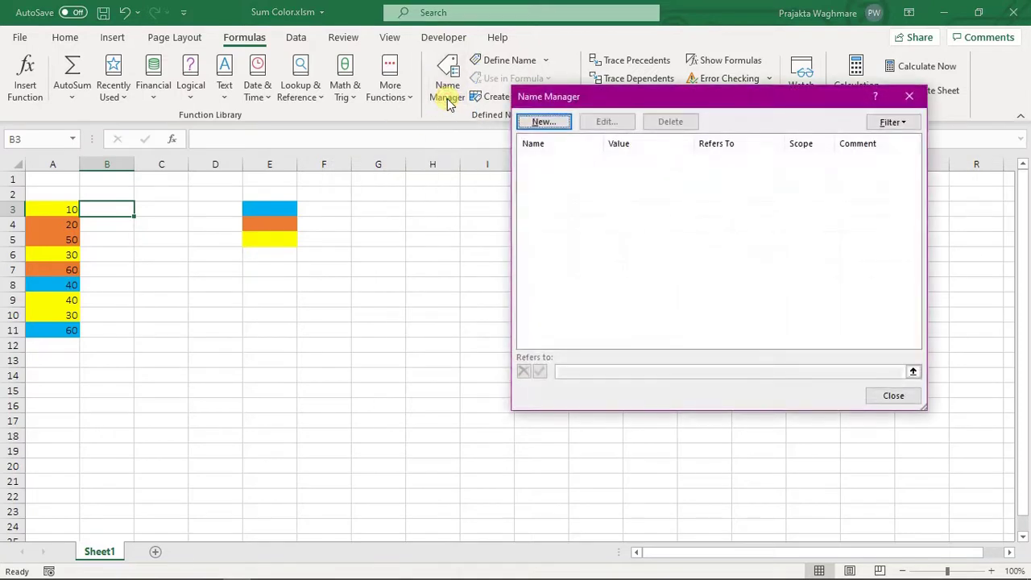
left_click(562, 123)
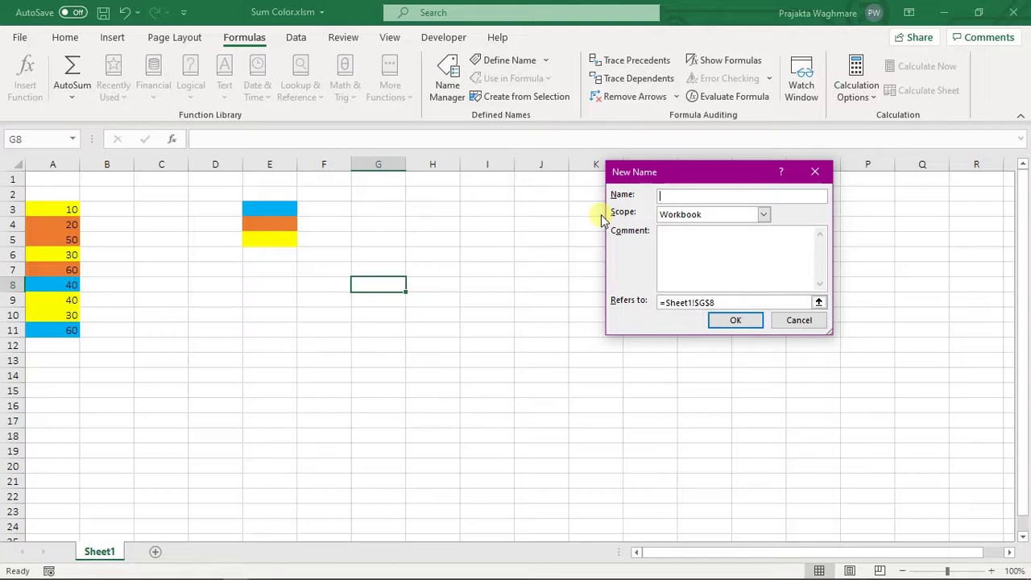
type("Color")
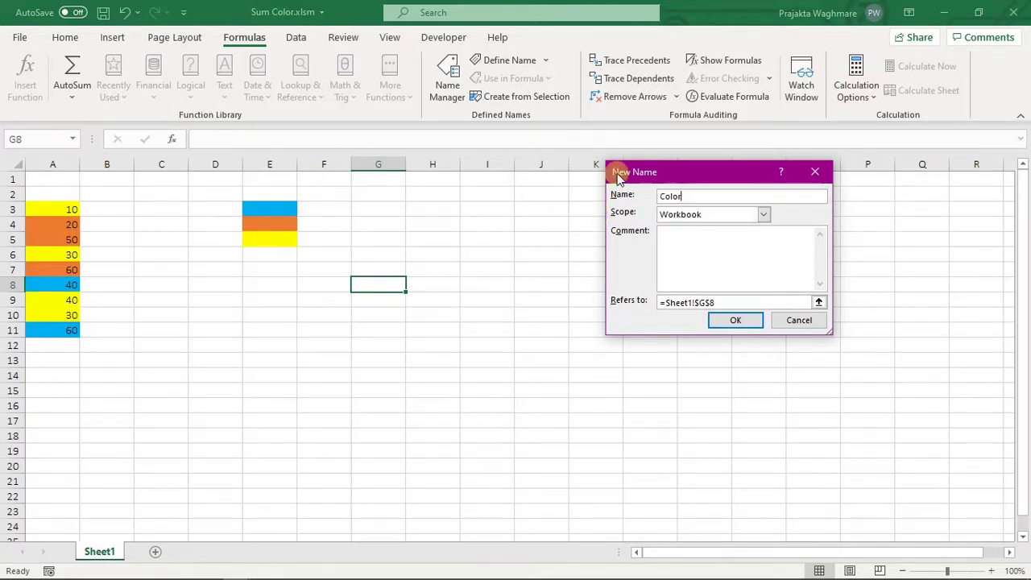
Make Color refer to =GET.CELL(38,Sheet1!A3) with a relative A3 reference, then close Name Manager
left_click(728, 299)
key("ctrl+a")
key("BackSpace")
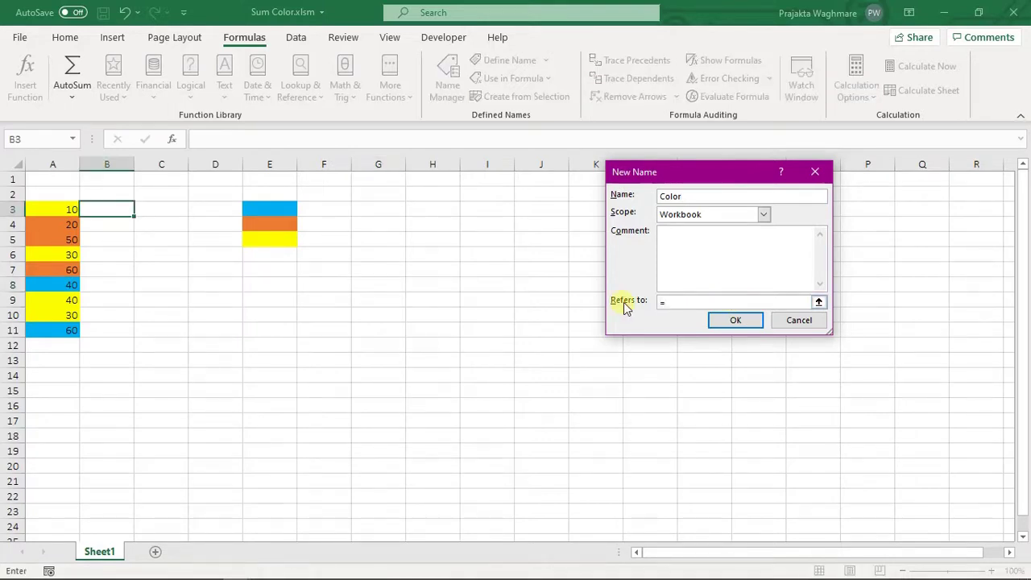
type("=get.cell(38,")
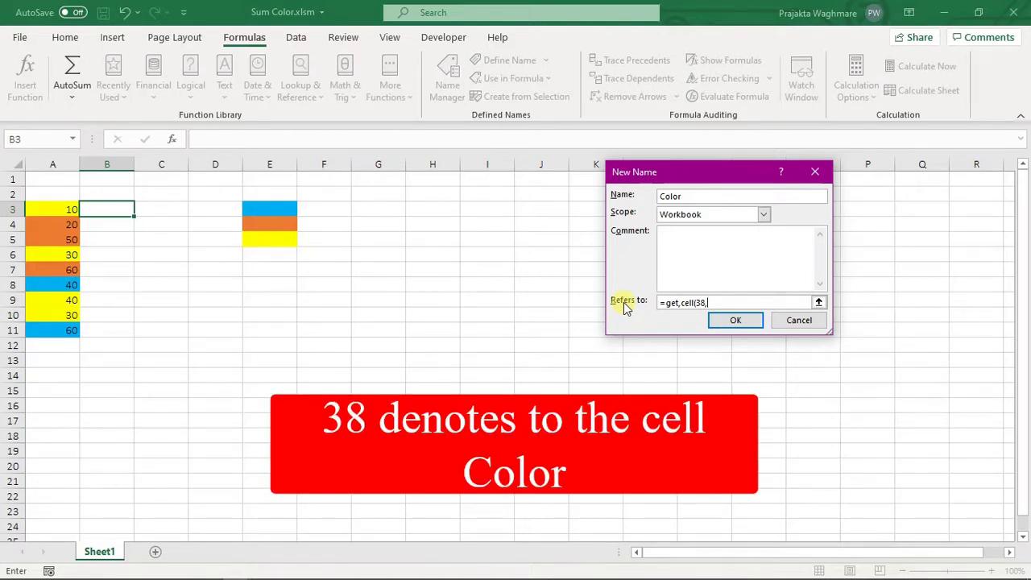
left_click(61, 212)
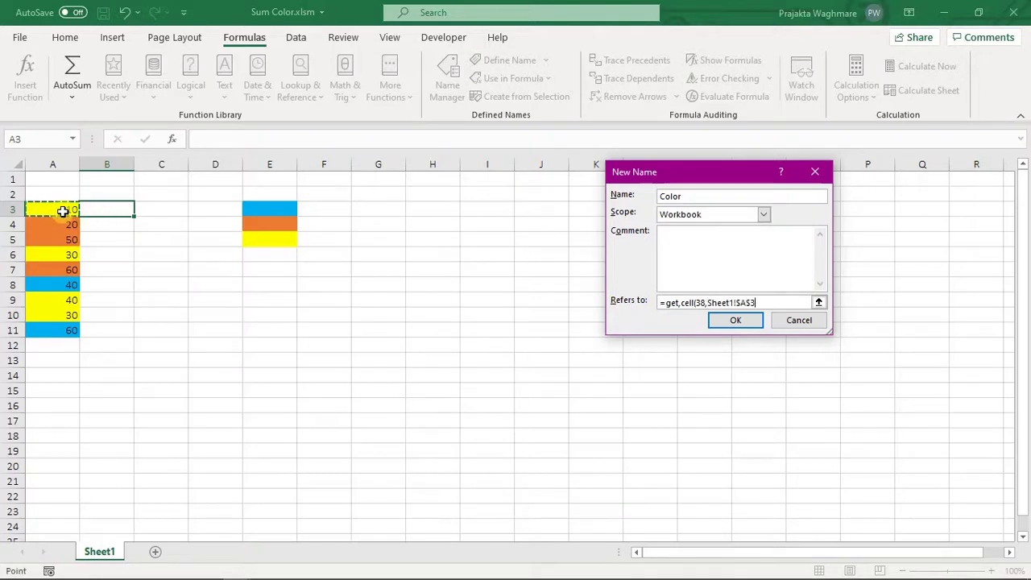
left_click(739, 302)
key("BackSpace")
key("Right")
key("Right")
key("BackSpace")
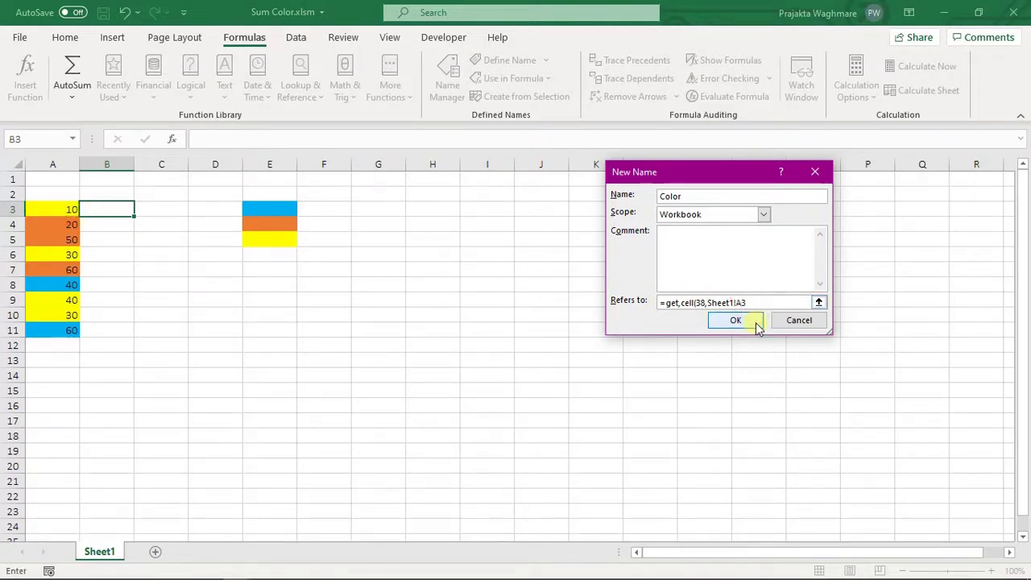
type(")")
left_click(750, 324)
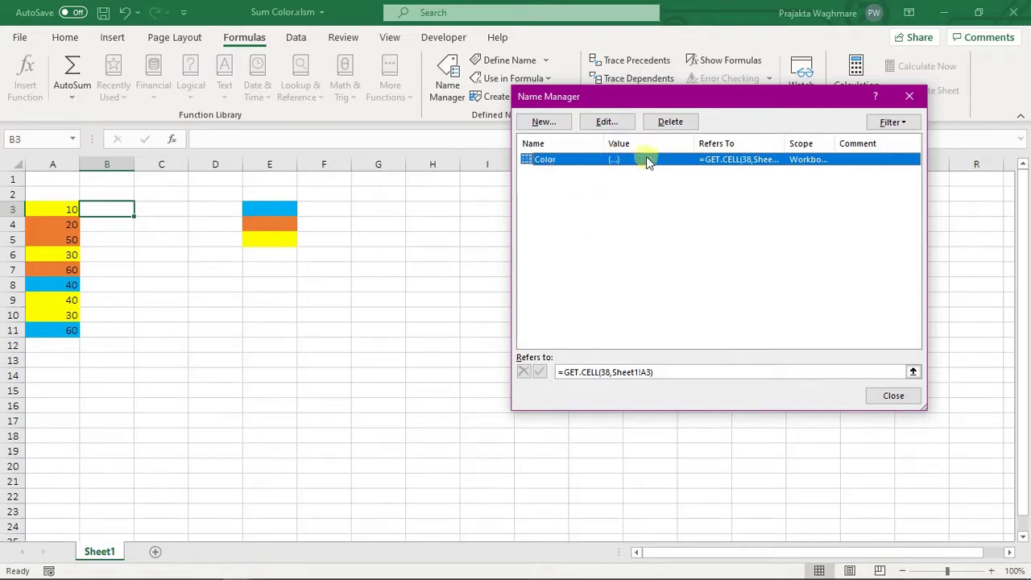
left_click(911, 97)
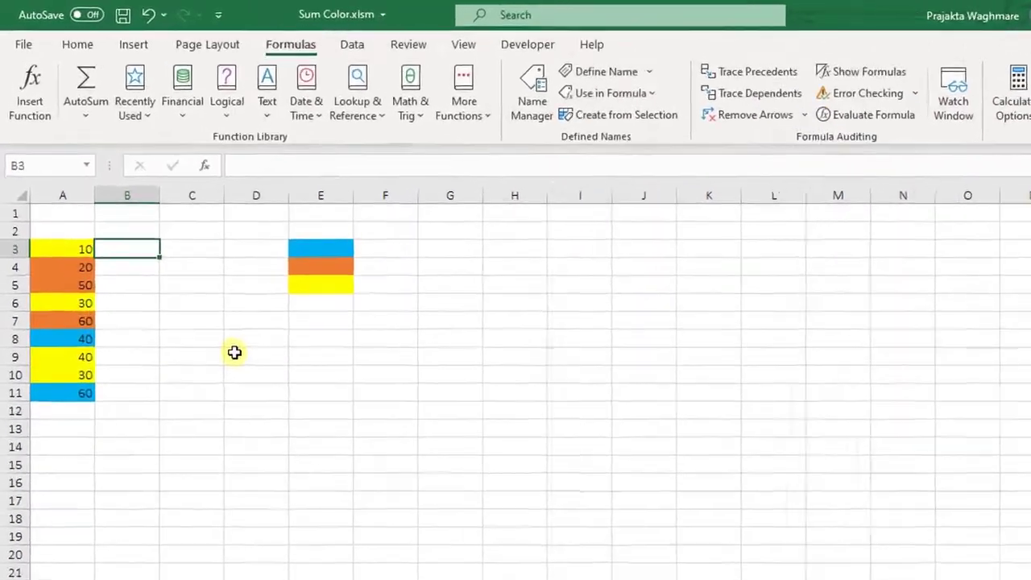
Enter =Color in B3 to return the cell's fill colour code
type("=")
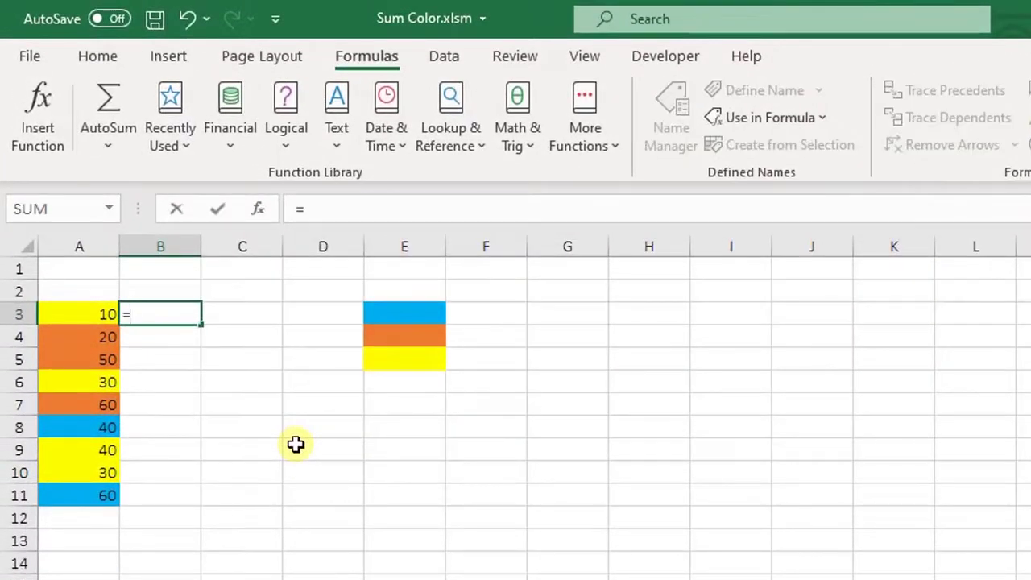
type("col")
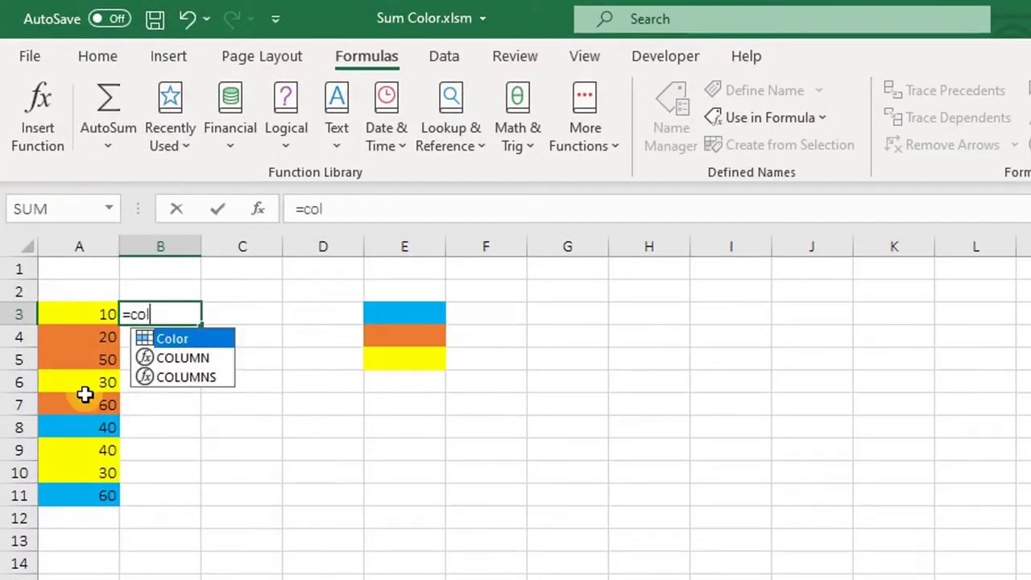
double_click(188, 338)
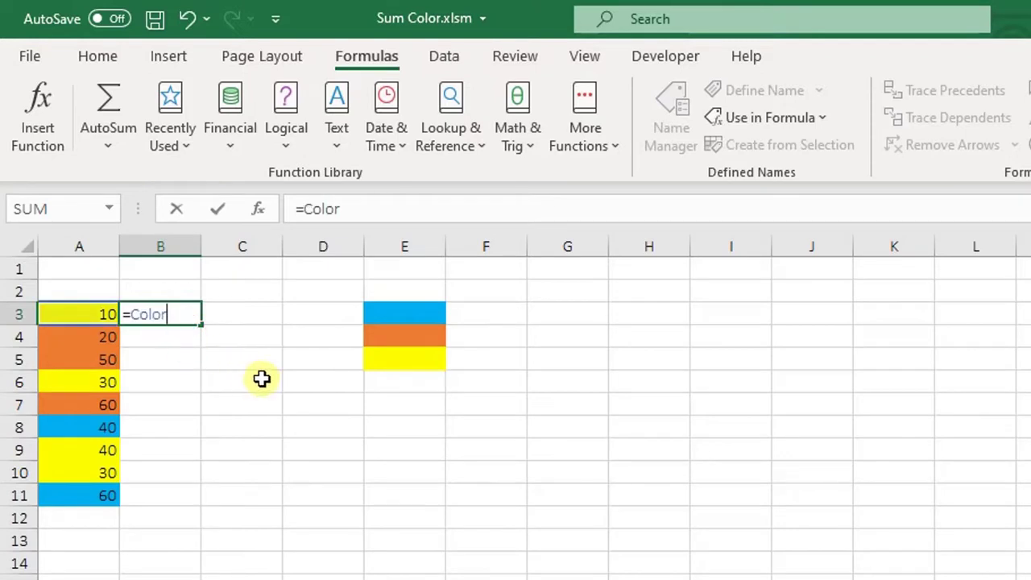
key("Return")
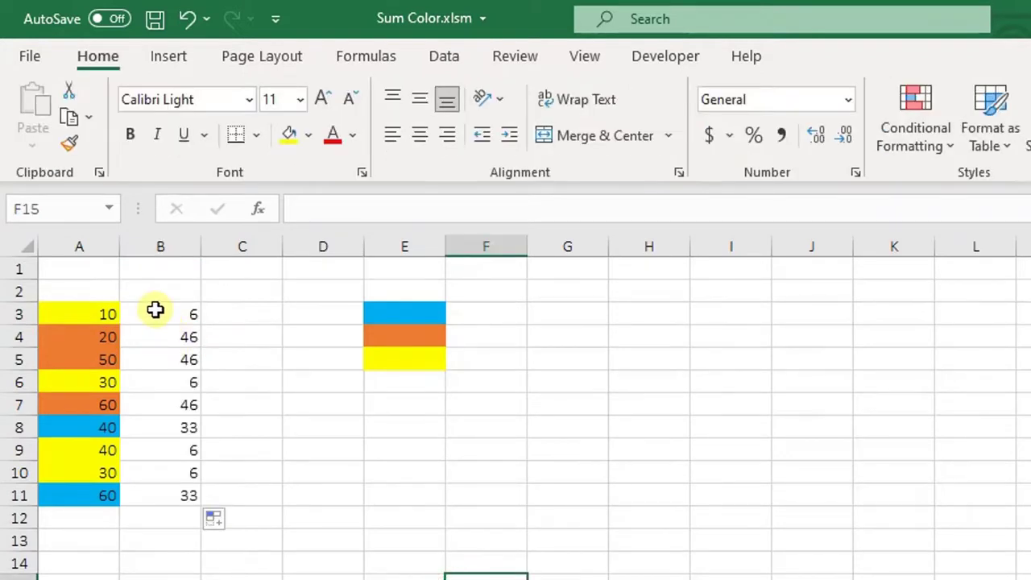
Check the colour codes in B3, B5 and B8, then select the coloured values in column A
left_click(153, 310)
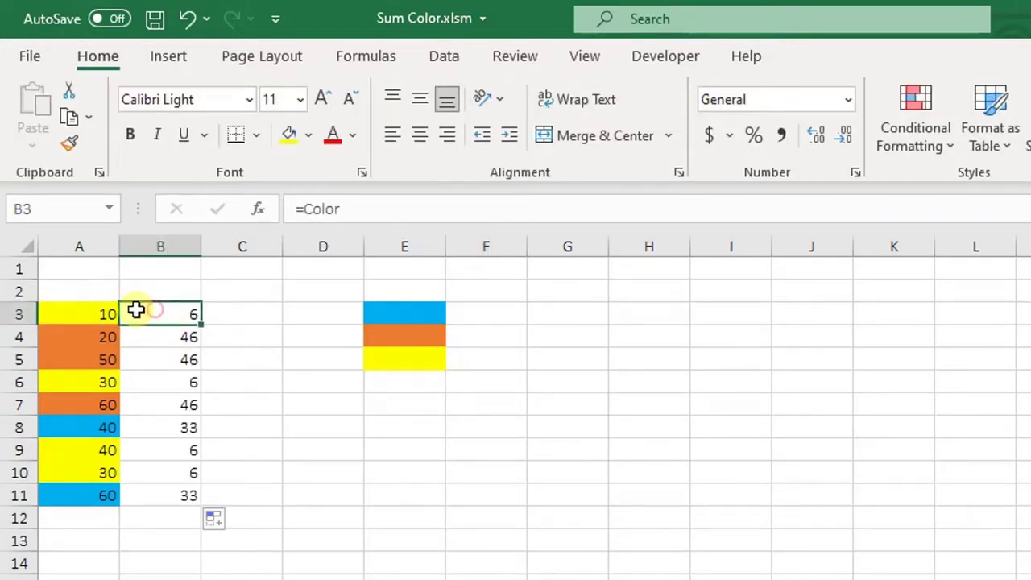
left_click(158, 355)
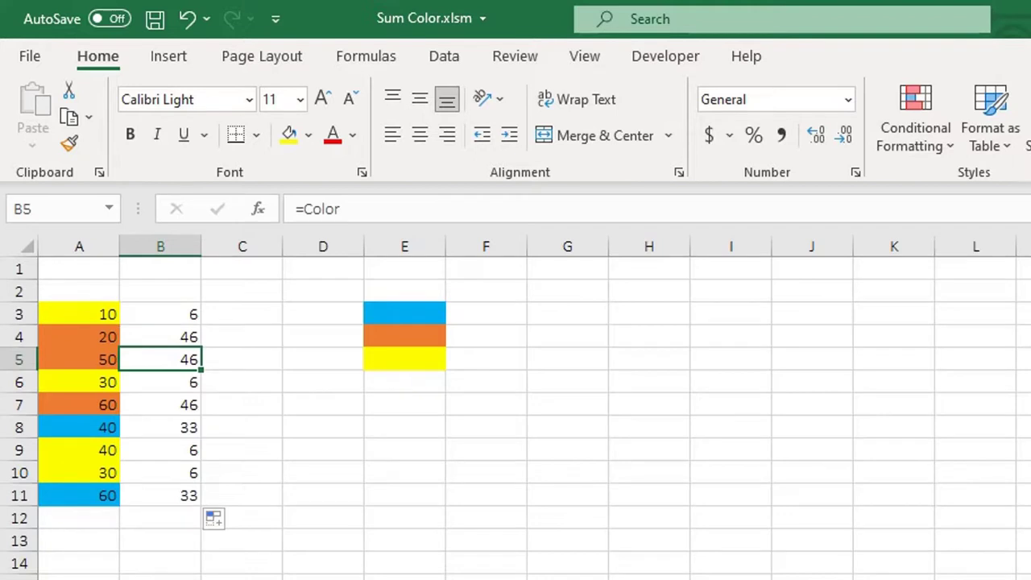
left_click(153, 427)
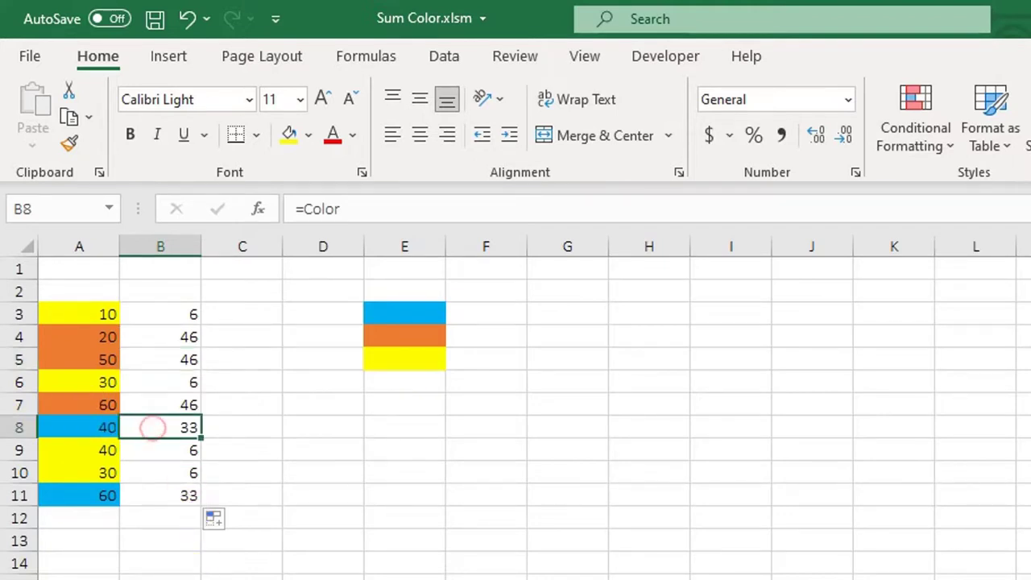
left_click(323, 577)
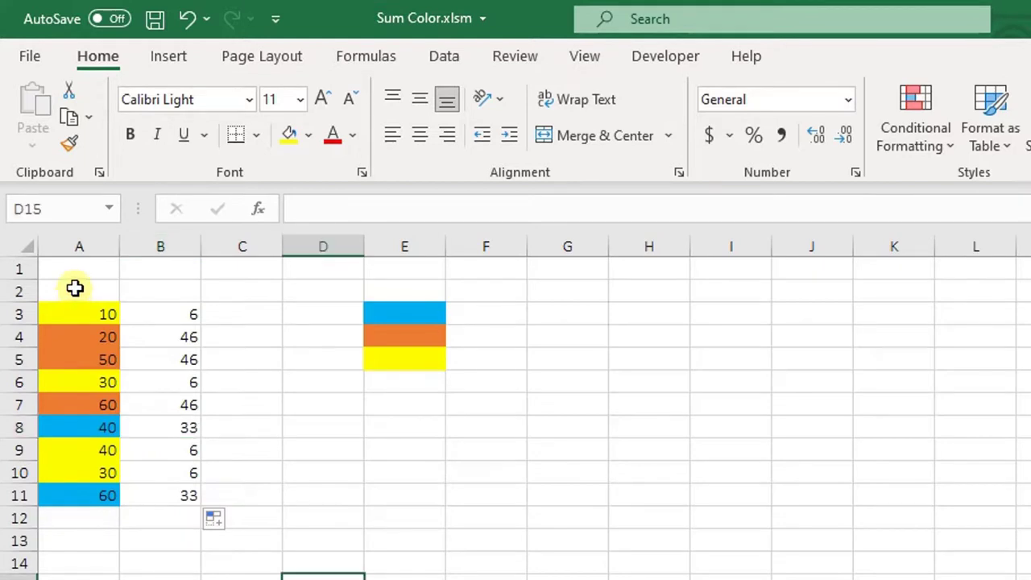
left_click_drag(74, 288, 40, 517)
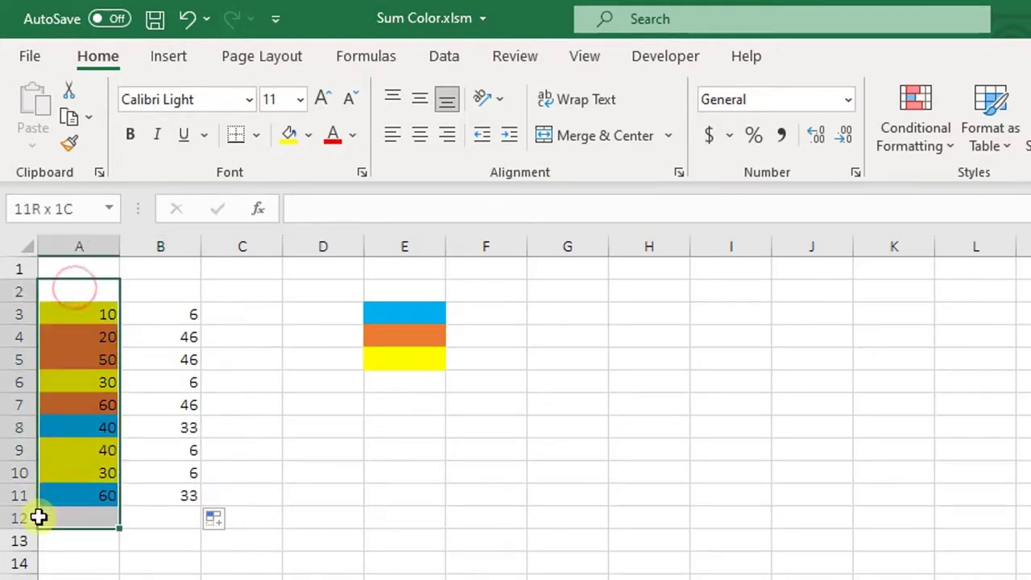
Enter =SUMIF(B3:B11,Color,A3:A11) in F3, giving 100 for the blue values
left_click(507, 313)
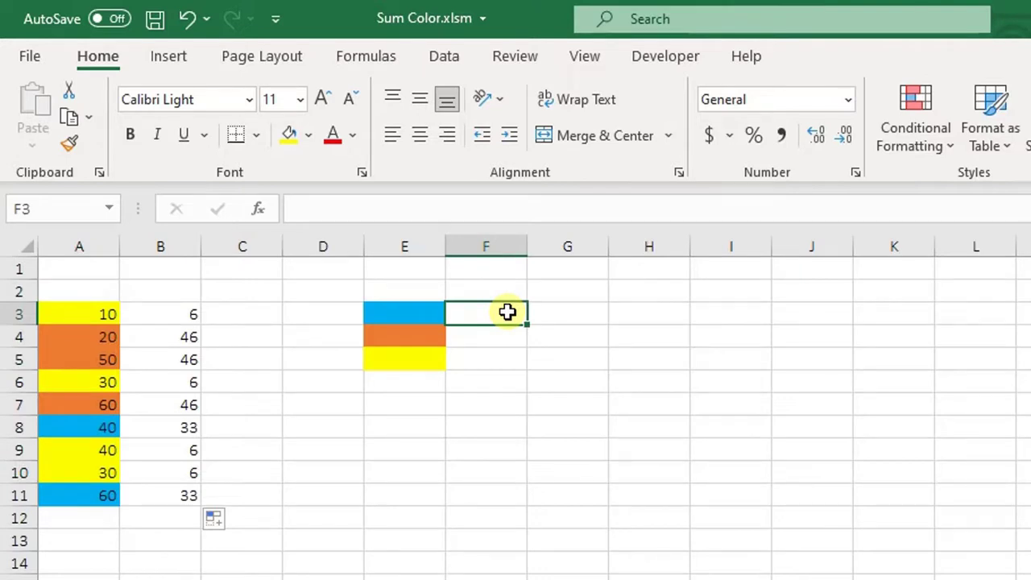
type("=sumi")
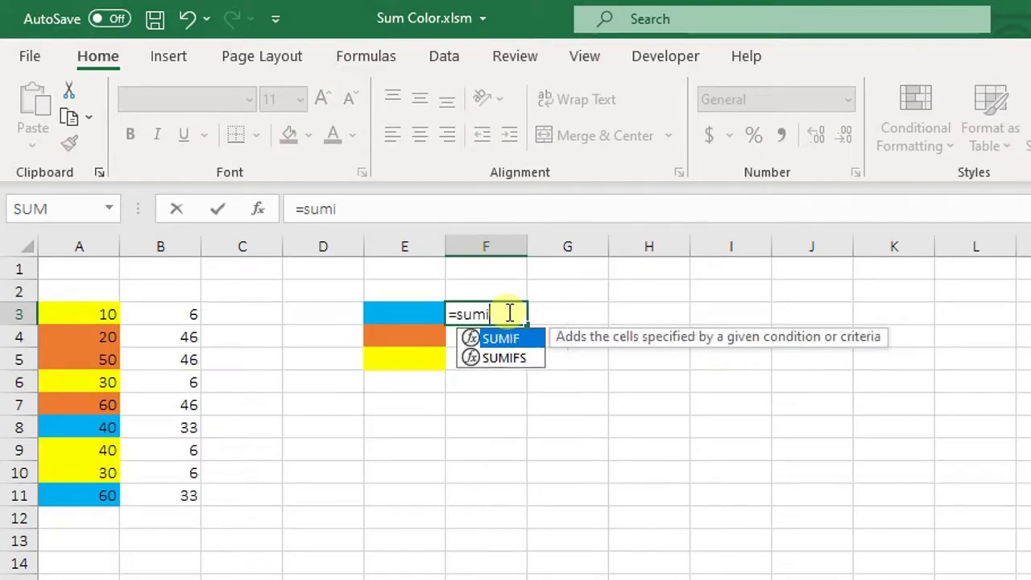
type("f")
key("Tab")
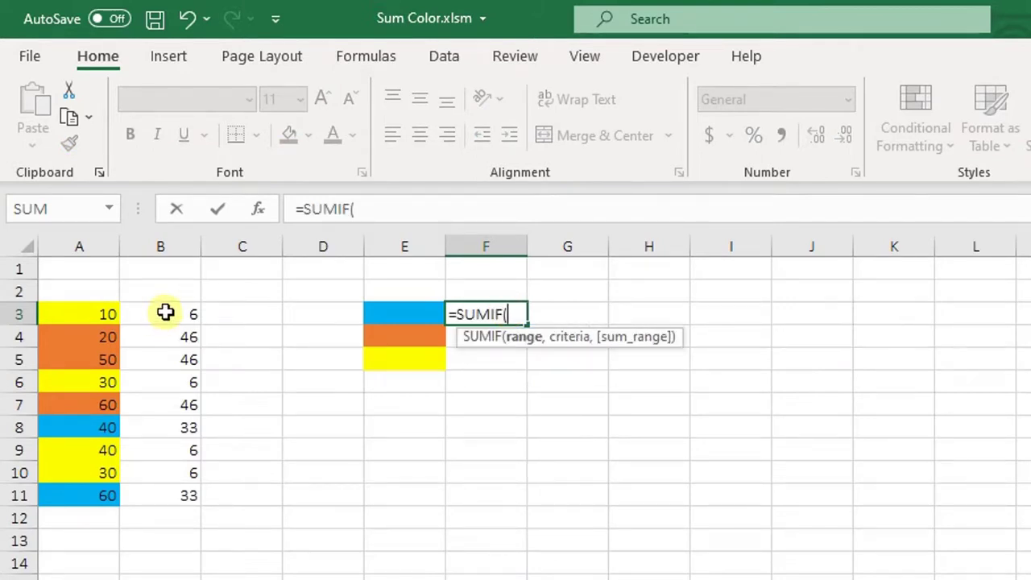
left_click_drag(165, 314, 165, 498)
type(",")
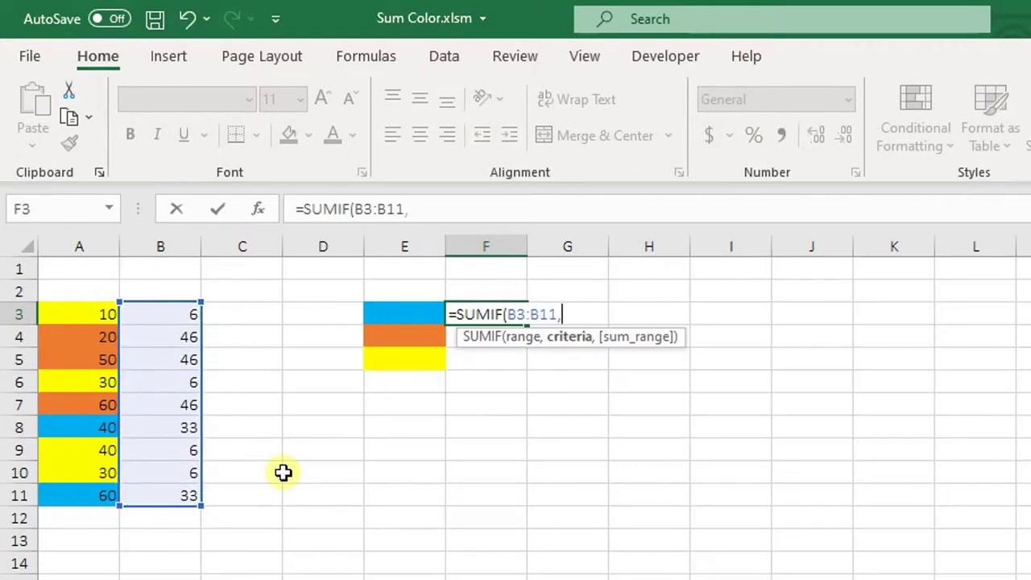
type("col")
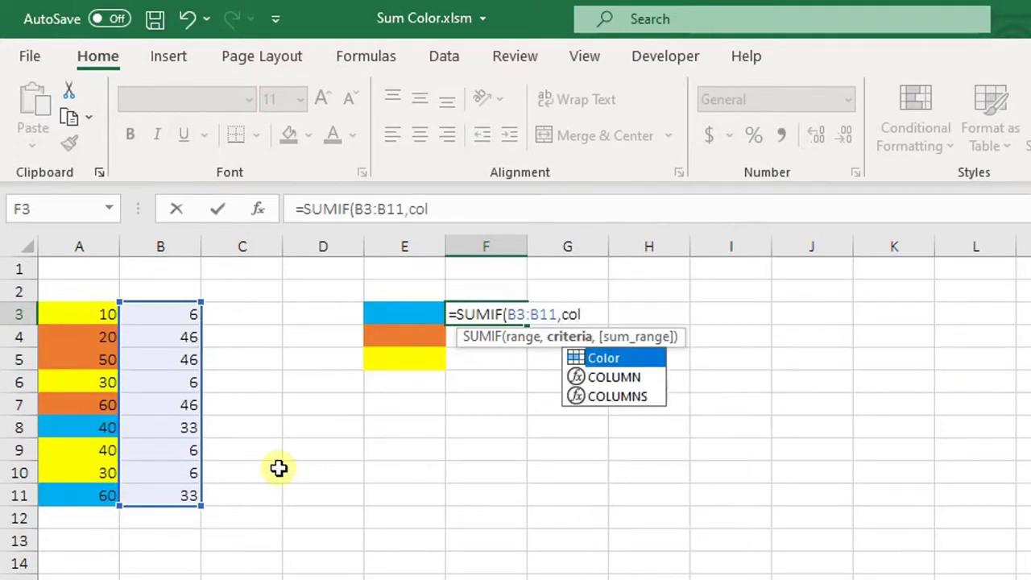
key("Tab")
type(",")
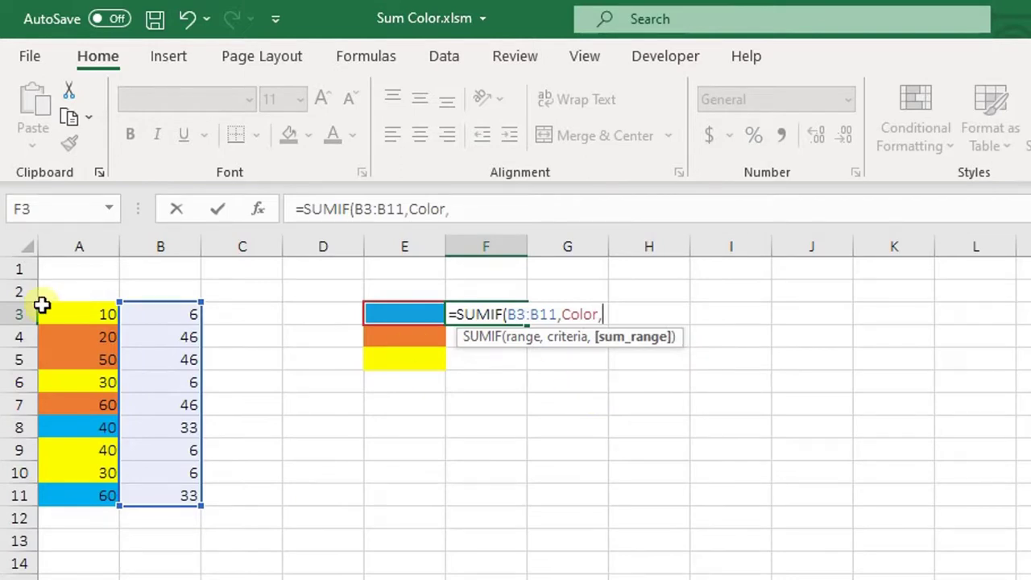
left_click_drag(85, 313, 66, 493)
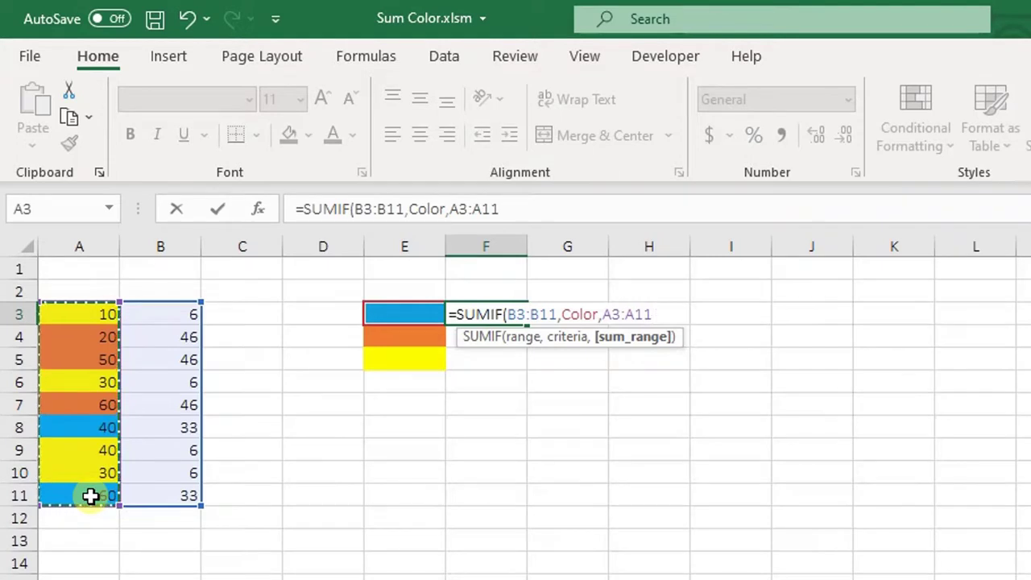
type(")")
key("Return")
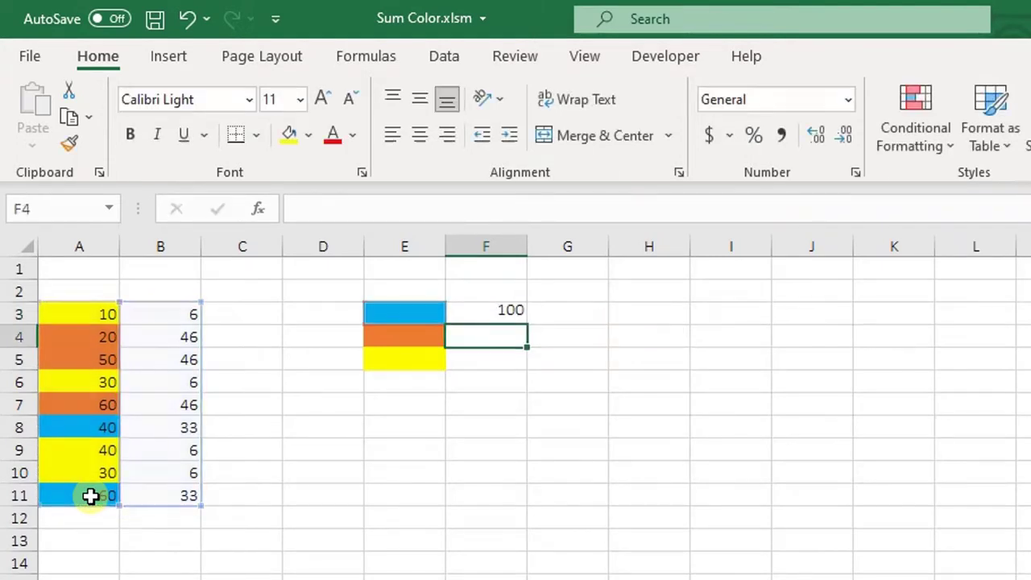
Lock F3's ranges as absolute: =SUMIF($B$3:$B$11,Color,$A$3:$A$11)
left_click(521, 315)
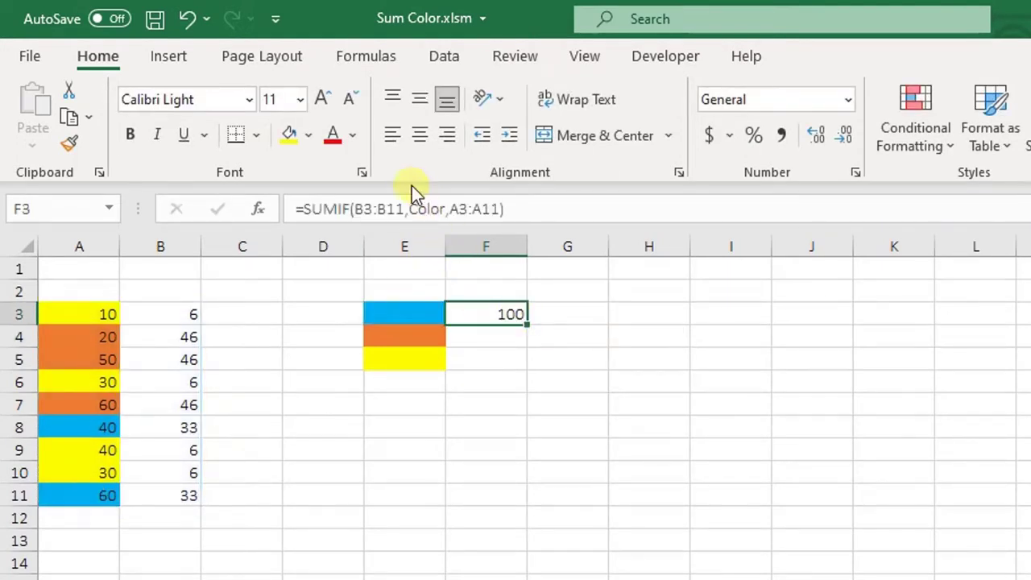
left_click(404, 210)
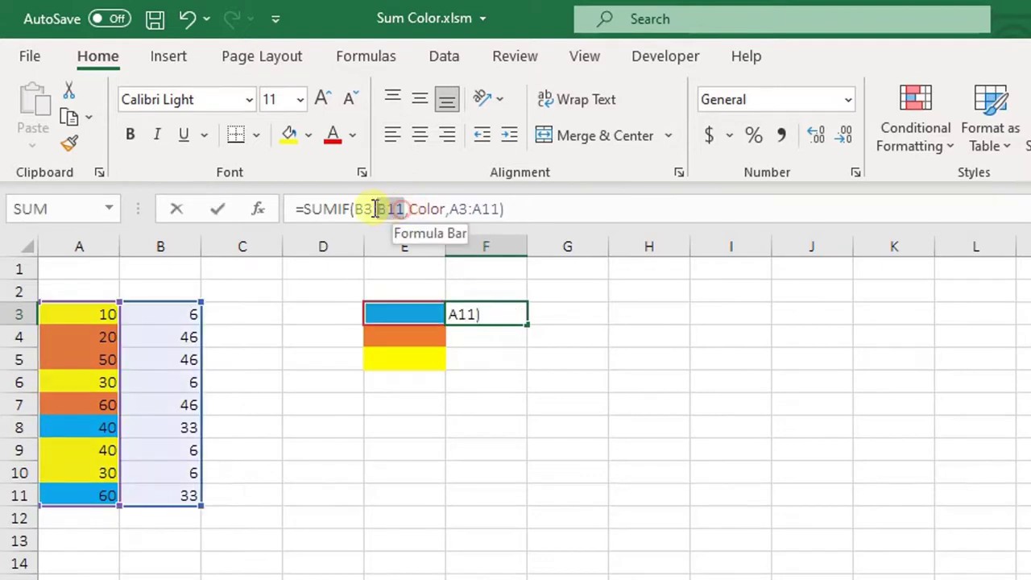
left_click_drag(354, 209, 398, 216)
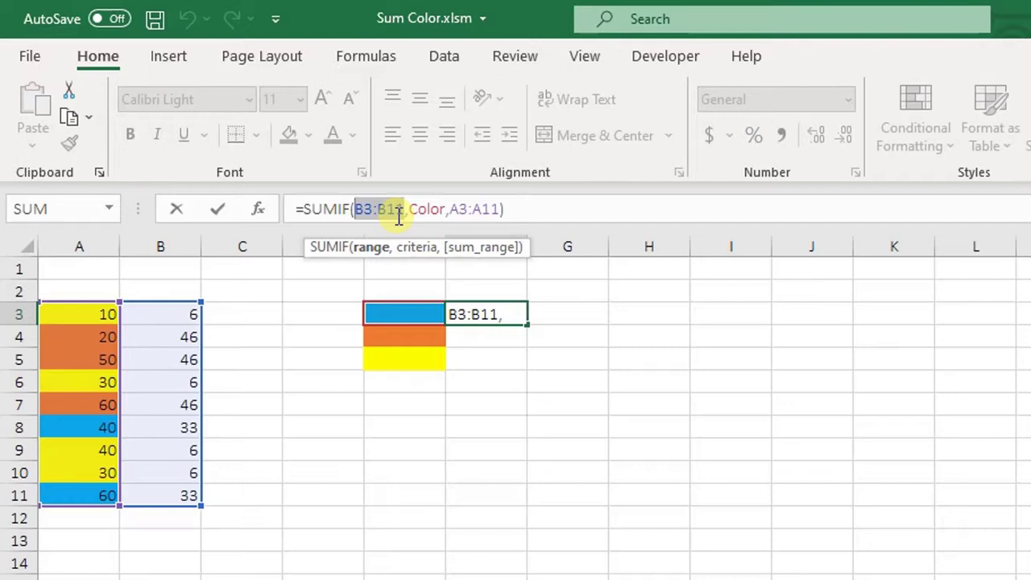
key("F4")
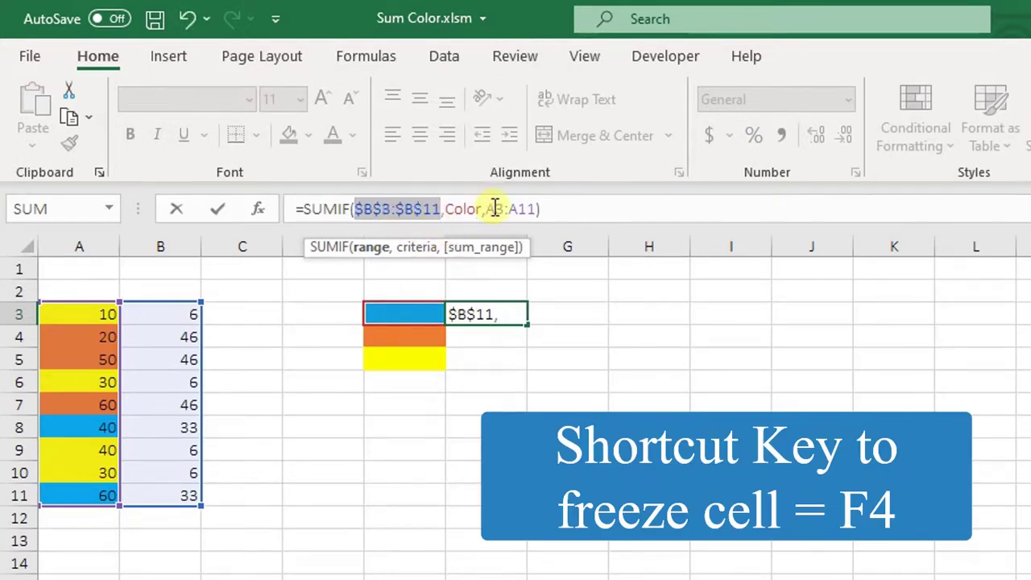
left_click_drag(486, 207, 525, 202)
key("F4")
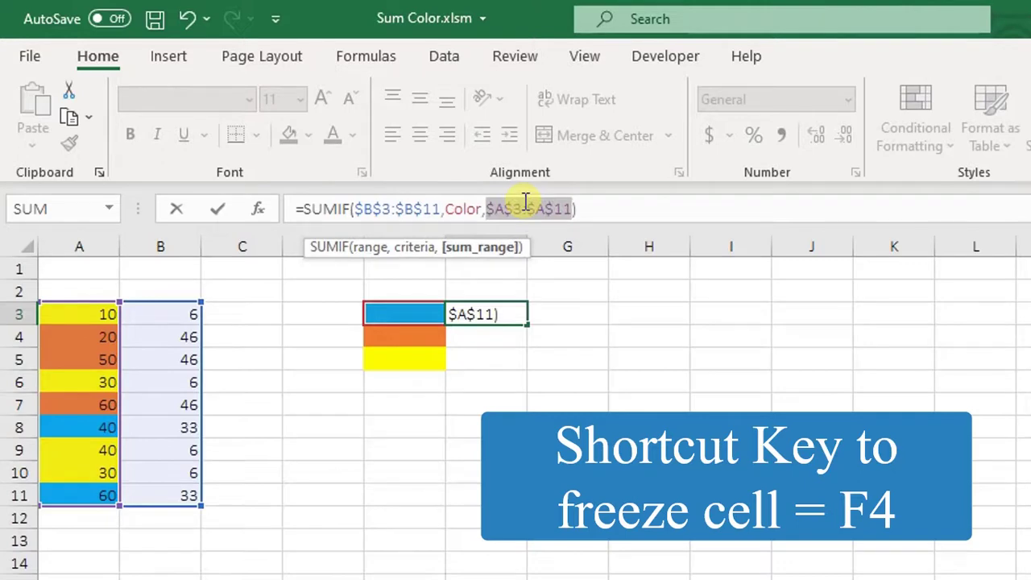
key("Return")
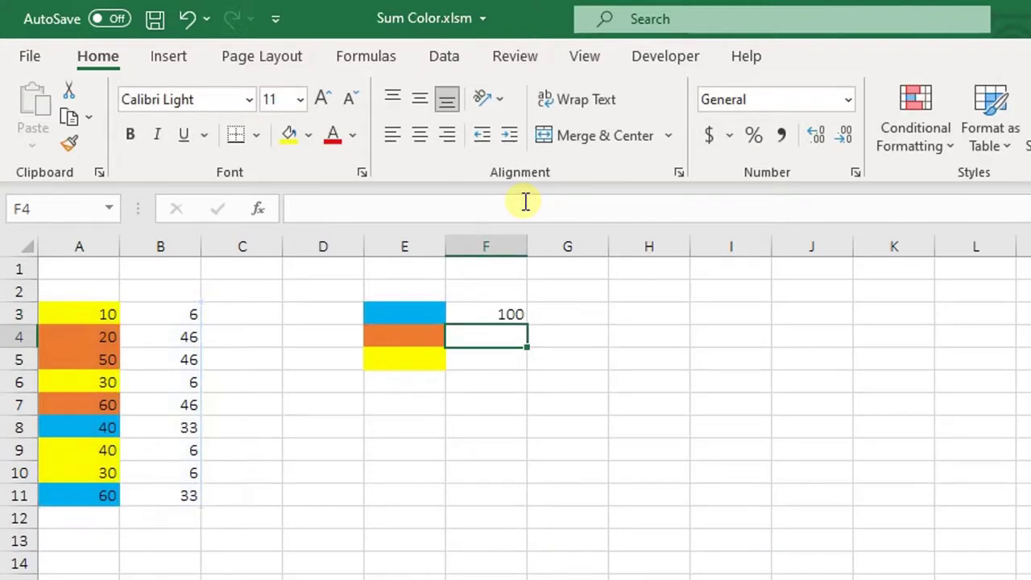
Fill the SUMIF formula down to F5, then check the blue cells A8 and A11 in the status bar
left_click(506, 315)
left_click_drag(529, 325, 527, 373)
left_click(601, 334)
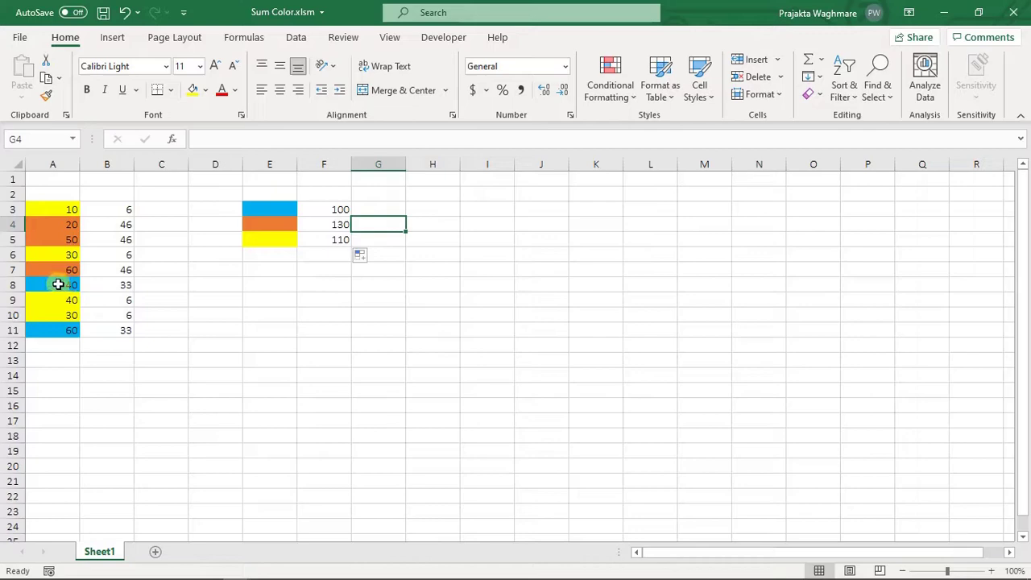
left_click(58, 284)
left_click(68, 335, "ctrl")
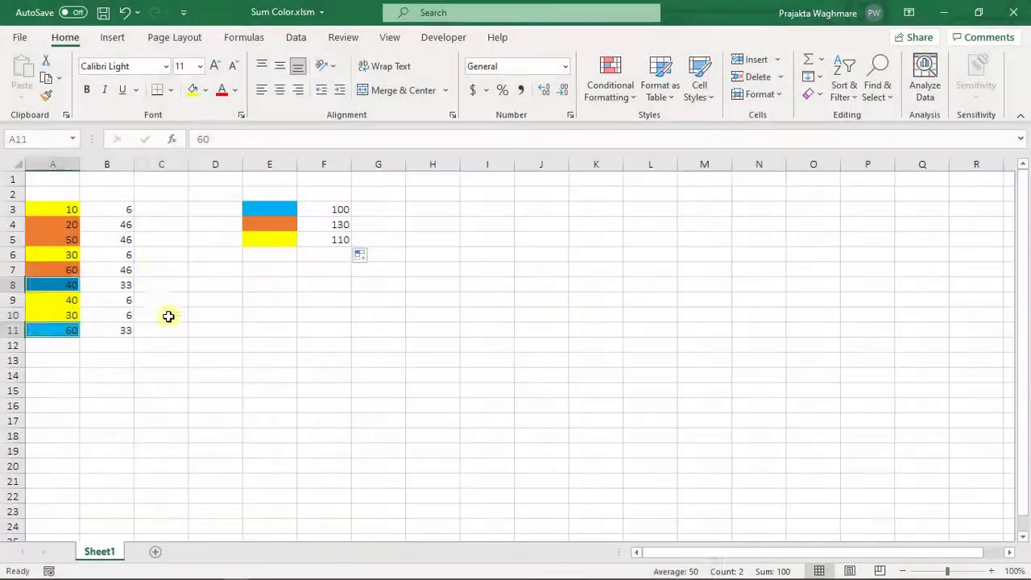
left_click(166, 315)
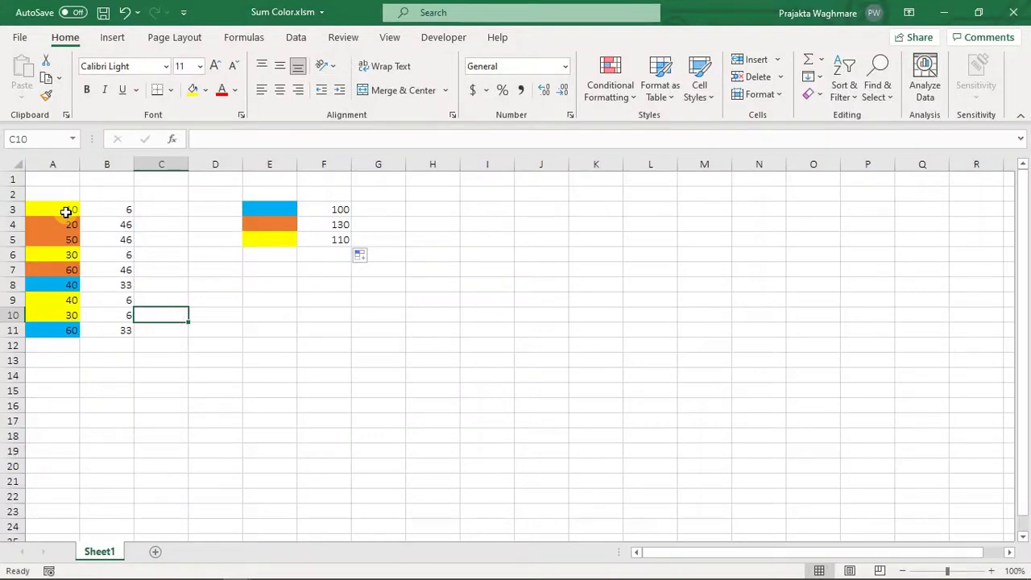
Verify the yellow (A3, A6, A9:A10) and orange (A4, A5, A7) sums in the status bar
left_click(67, 212)
left_click(46, 254, "ctrl")
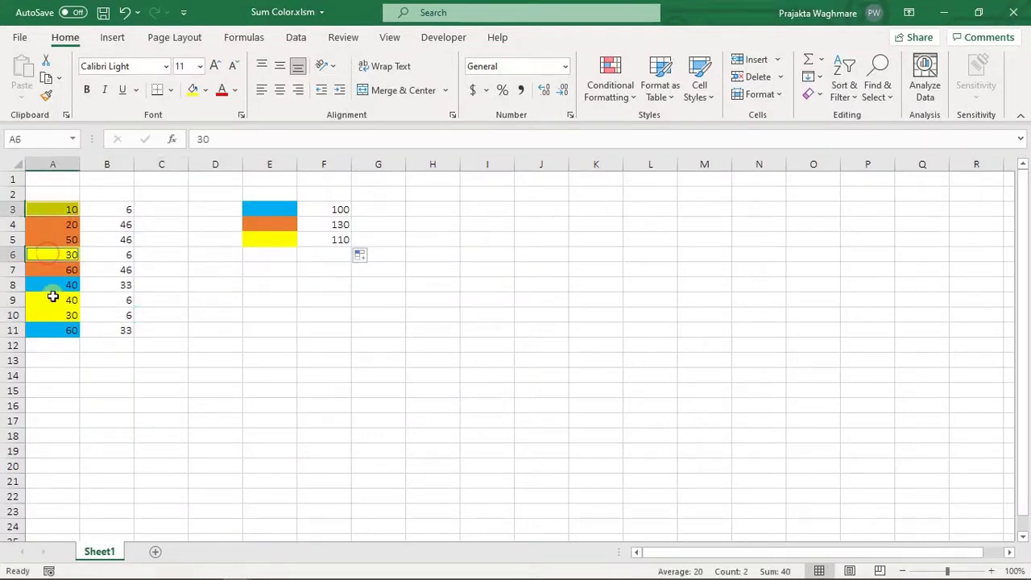
left_click_drag(52, 296, 51, 314)
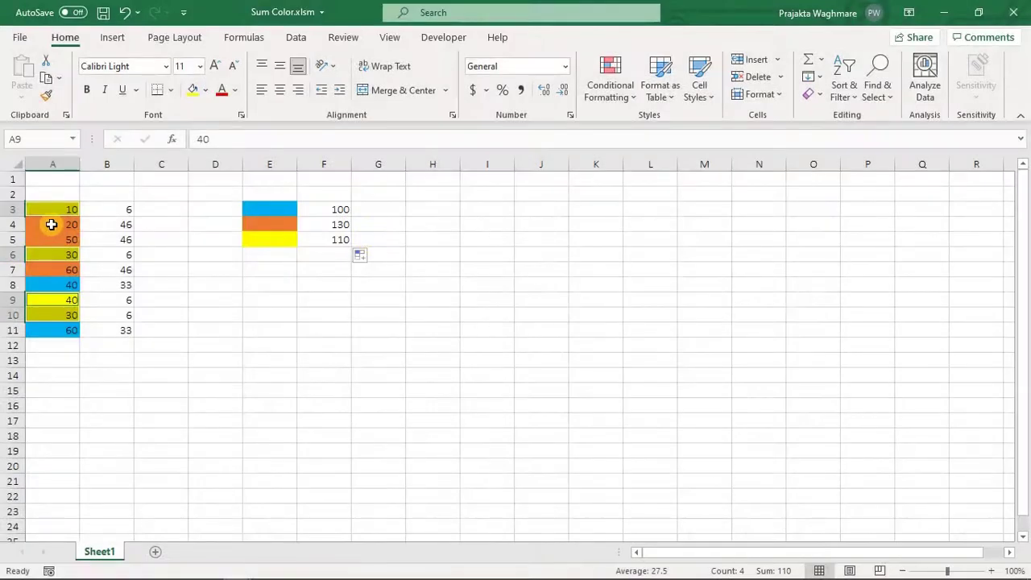
left_click(51, 225)
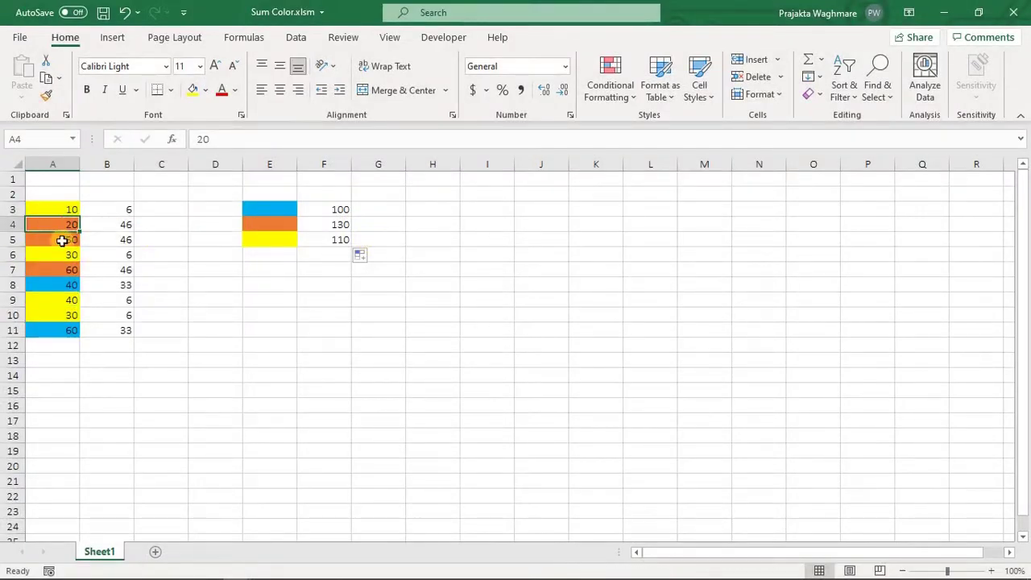
left_click(64, 239, "ctrl")
left_click(64, 270, "ctrl")
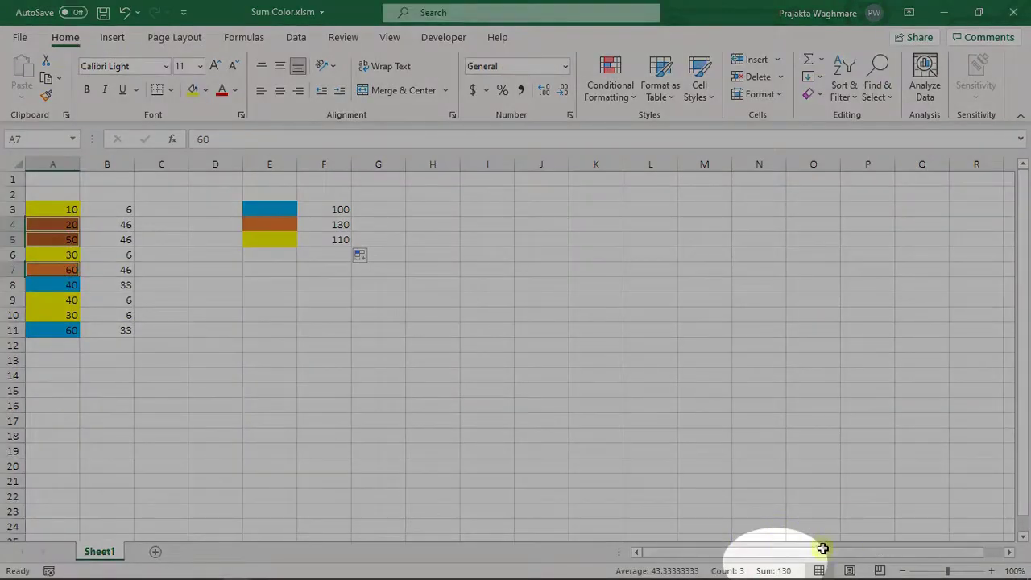
left_click(326, 299)
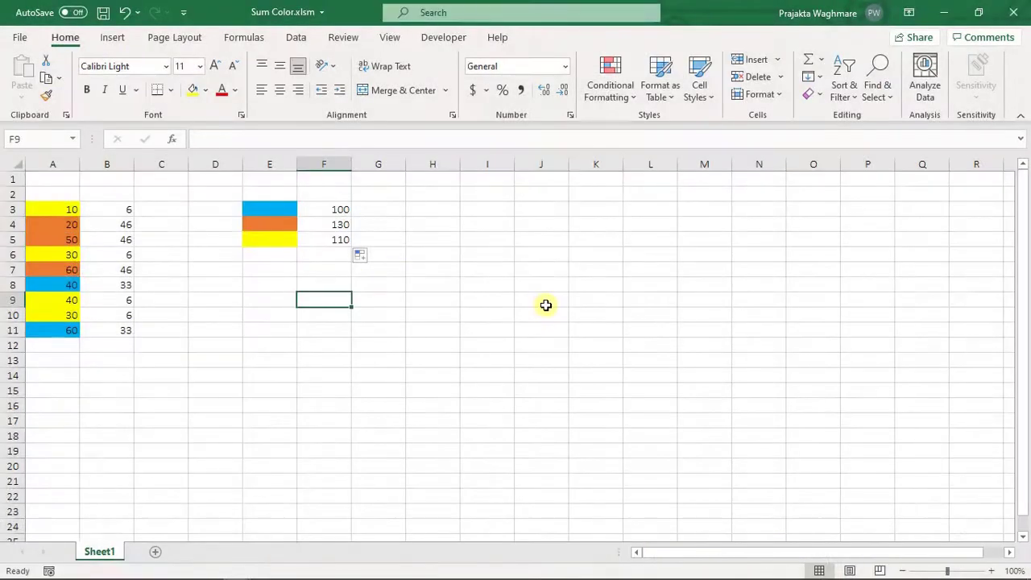
Select empty cells I8 and G7 to recalculate, leaving B11 at 1 and F3 at 40
left_click(505, 278)
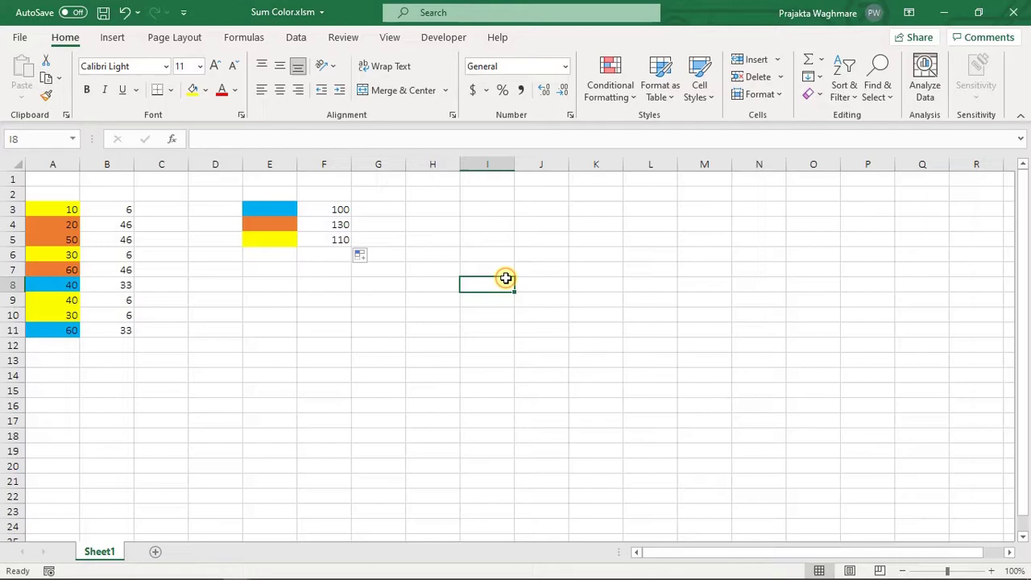
left_click(378, 270)
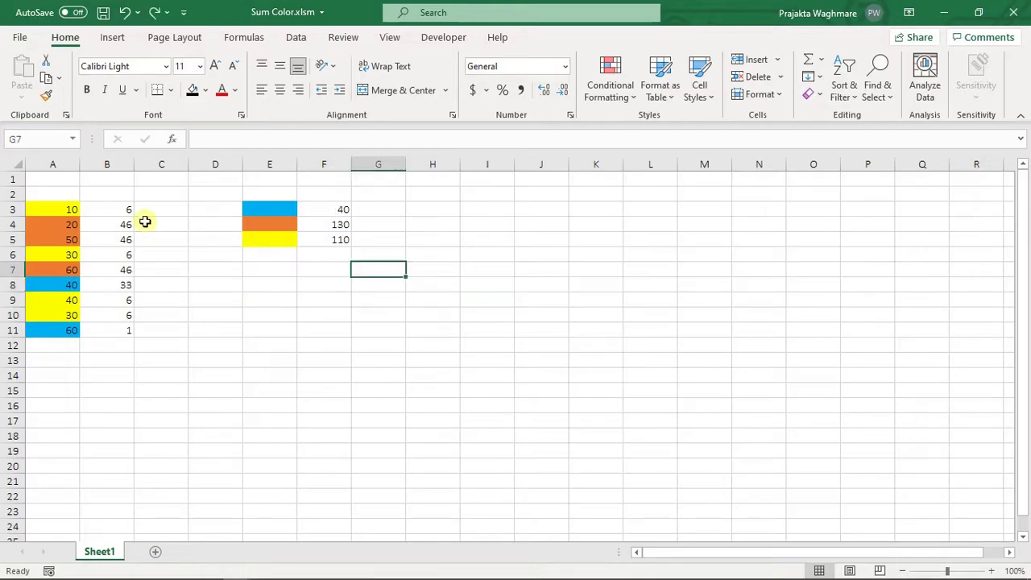
Save the workbook as Sum Color.xlsm, type Excel Macro-Enabled Workbook (*.xlsm)
left_click(27, 36)
left_click(54, 241)
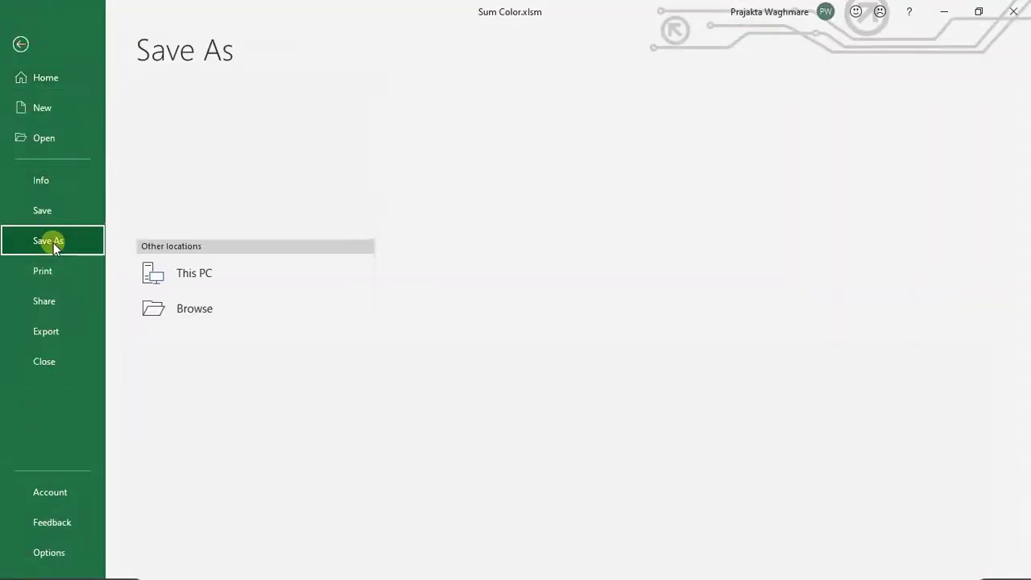
left_click(256, 350)
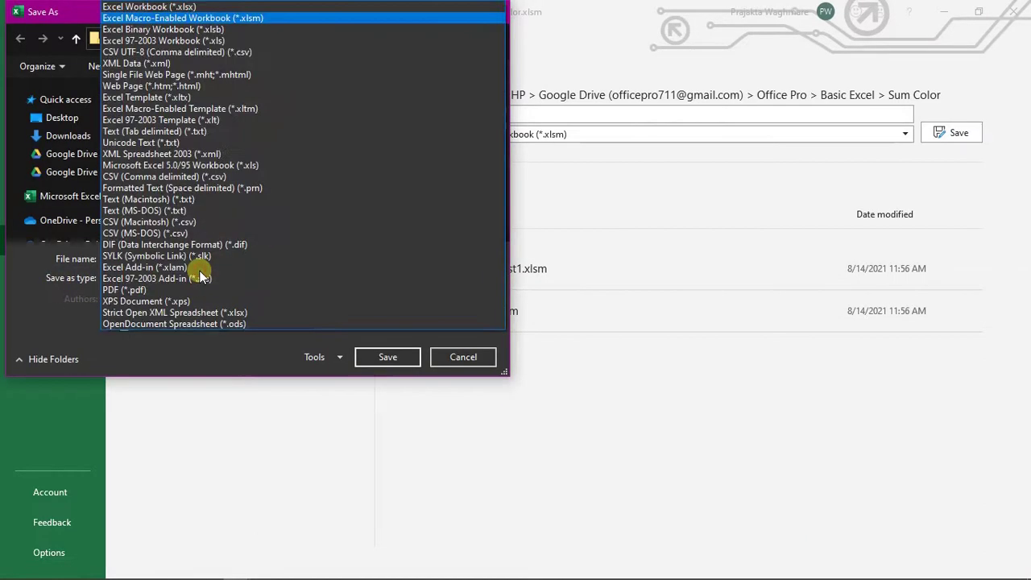
left_click(190, 18)
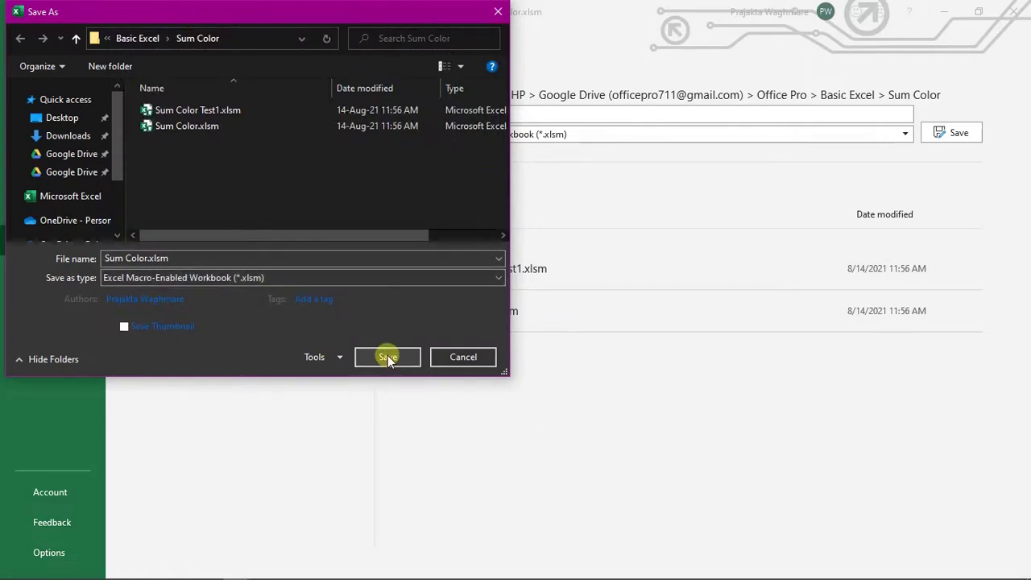